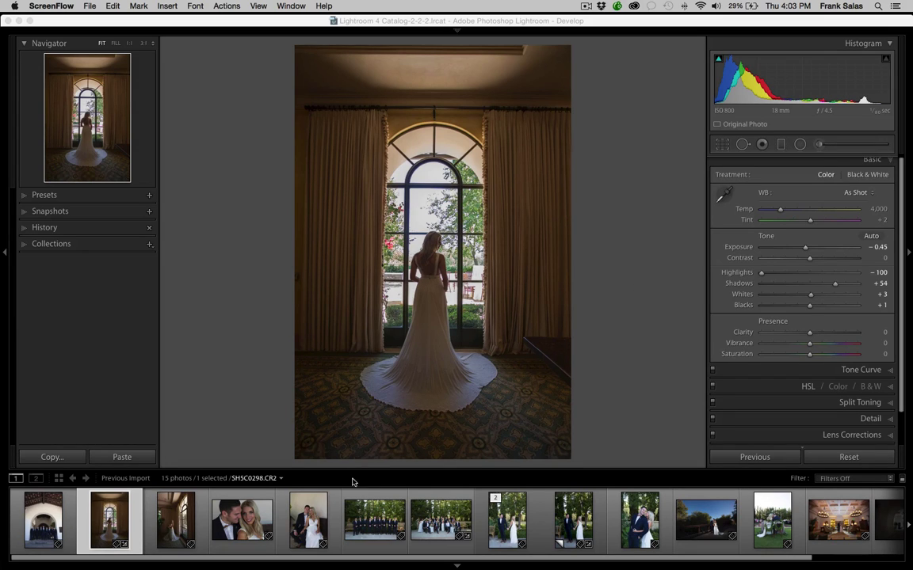
- Load the garden photo of the couple holding hands from the filmstrip into the loupe view
{"action": "scroll", "coordinate": [347, 507], "scroll_direction": "right", "scroll_amount": 3}
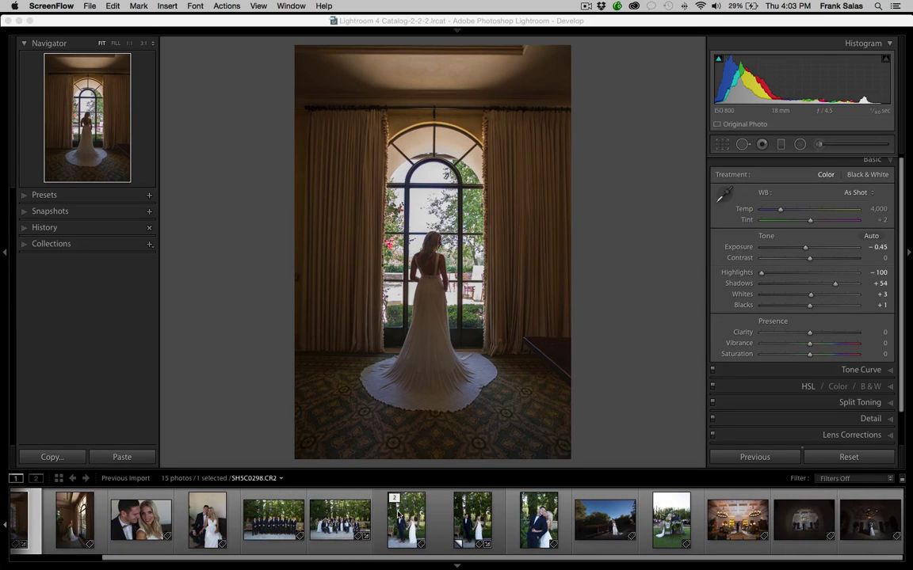
{"action": "left_click", "coordinate": [422, 516]}
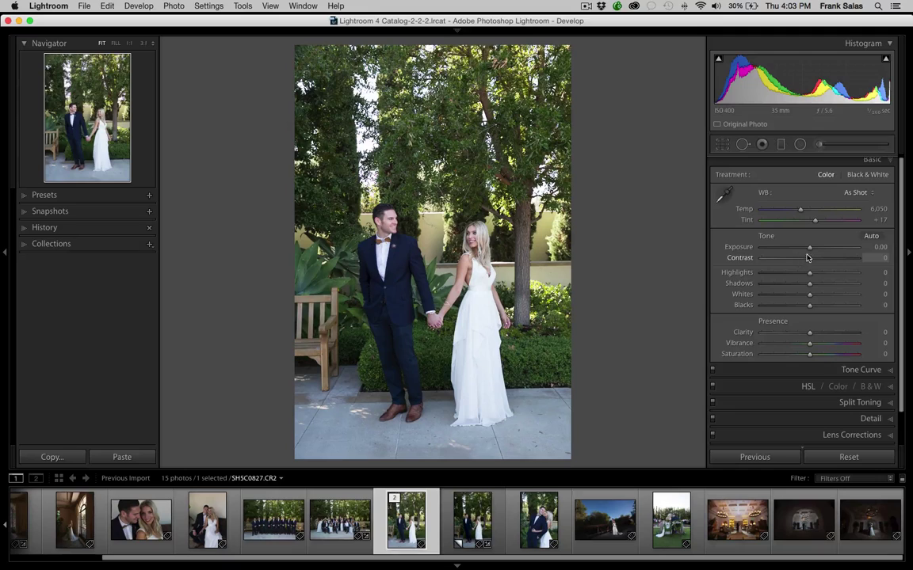
- Set Exposure to -0.20, Highlights to -87 and Shadows to +80 in the Basic panel
{"action": "left_click", "coordinate": [456, 271]}
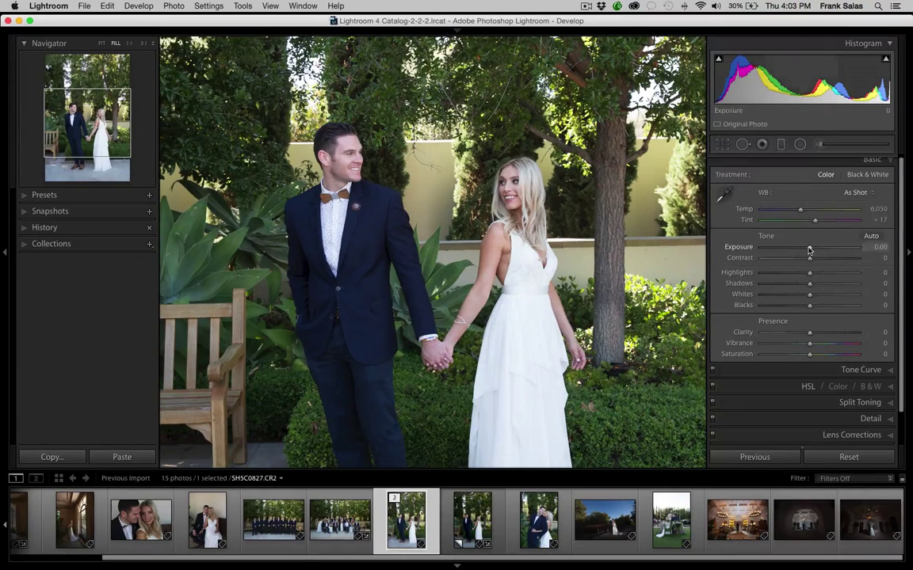
{"action": "left_click_drag", "start_coordinate": [809, 251], "coordinate": [806, 251]}
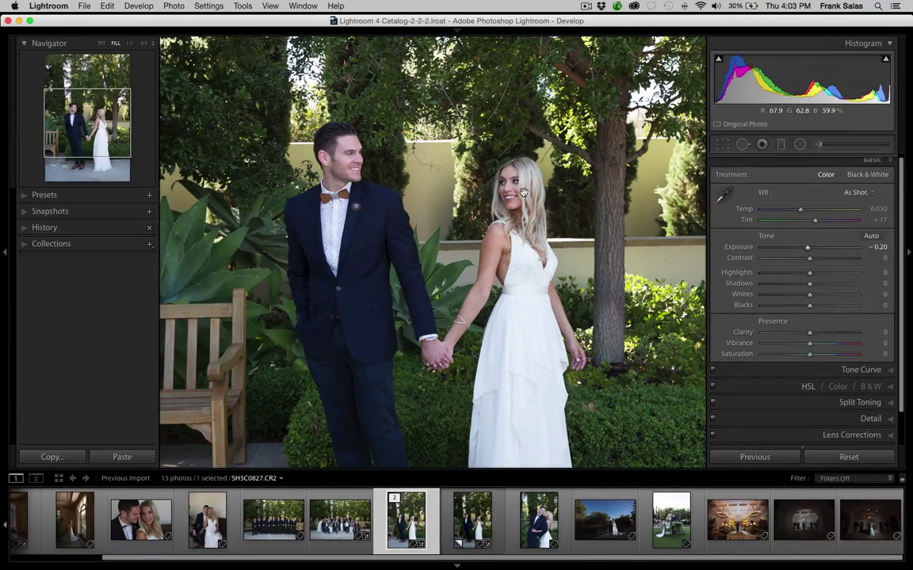
{"action": "scroll", "coordinate": [547, 269], "scroll_direction": "down", "scroll_amount": 2}
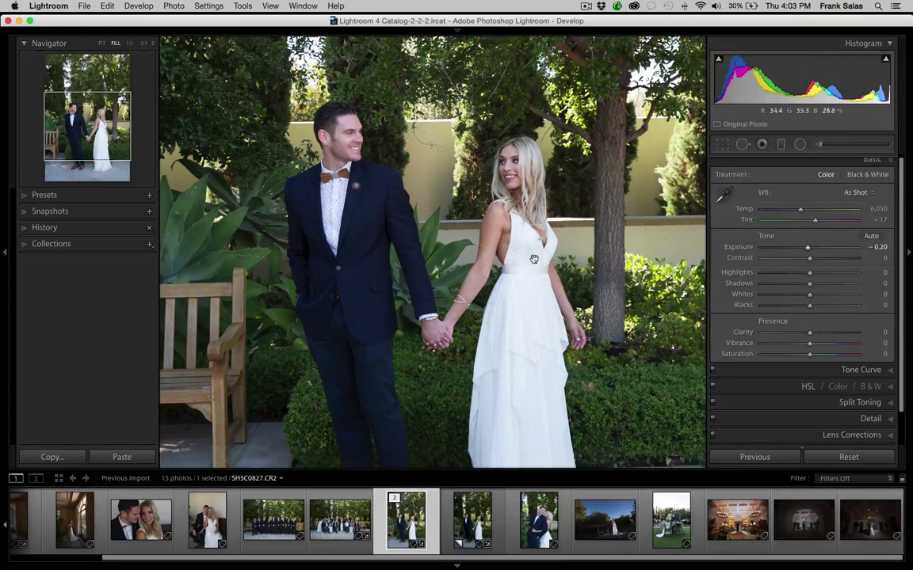
{"action": "left_click_drag", "start_coordinate": [810, 273], "coordinate": [767, 276]}
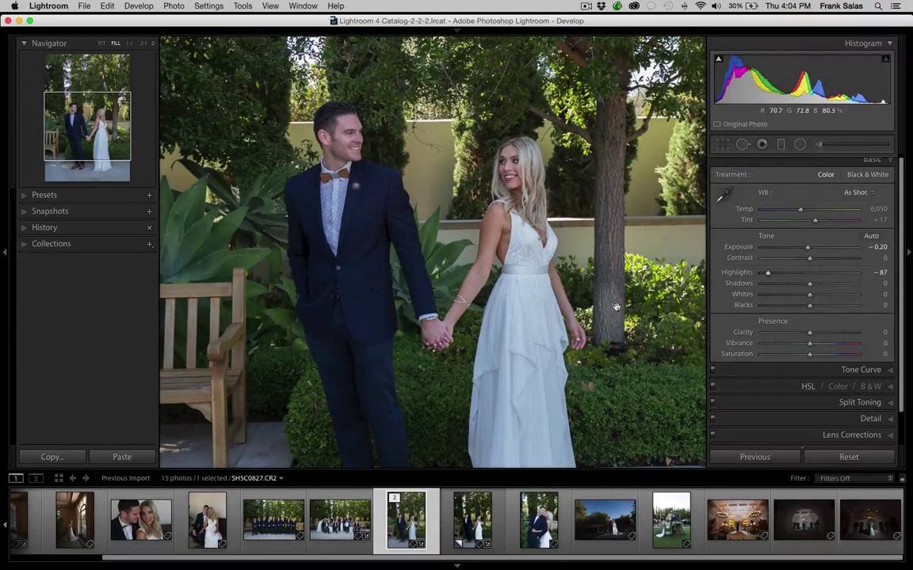
{"action": "left_click_drag", "start_coordinate": [809, 284], "coordinate": [847, 285]}
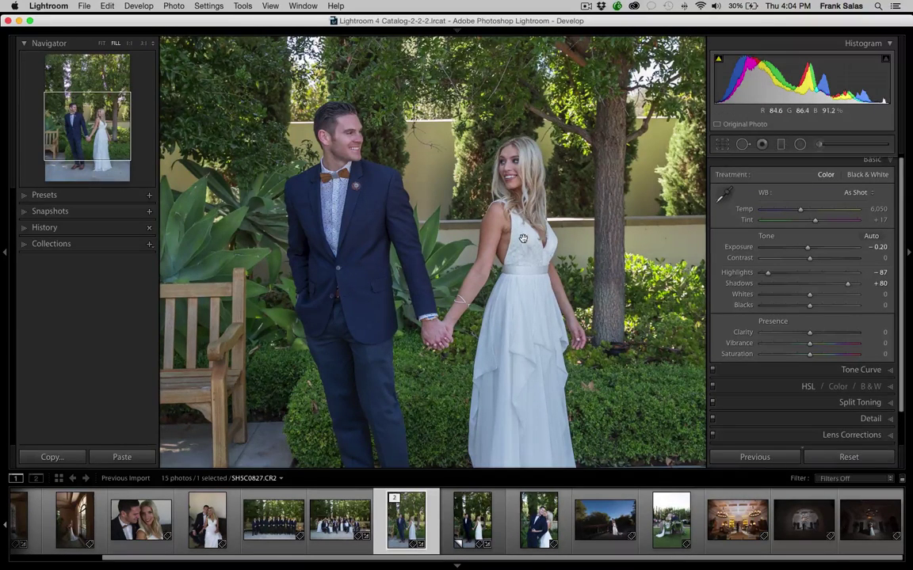
{"action": "left_click_drag", "start_coordinate": [524, 234], "coordinate": [523, 221]}
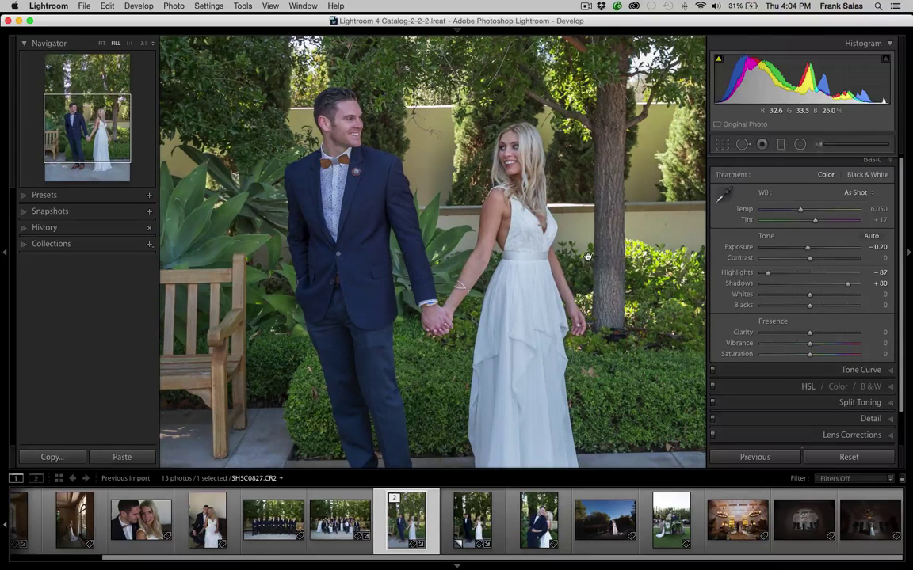
{"action": "scroll", "coordinate": [588, 269], "scroll_direction": "up", "scroll_amount": 2}
{"action": "scroll", "coordinate": [564, 279], "scroll_direction": "up", "scroll_amount": 2}
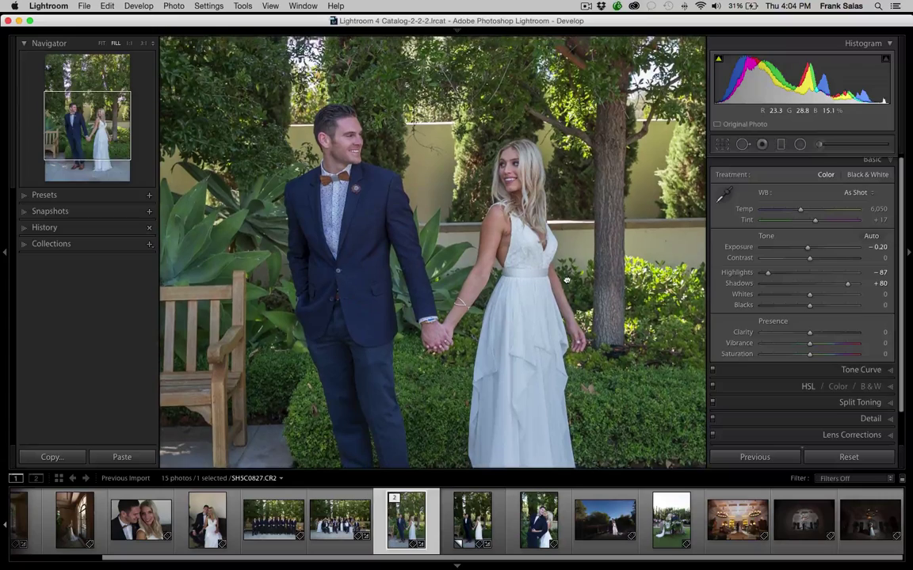
- Create a virtual copy of the portrait and select the 2 of 2 version
{"action": "left_click", "coordinate": [561, 277]}
{"action": "key", "text": "super+apostrophe"}
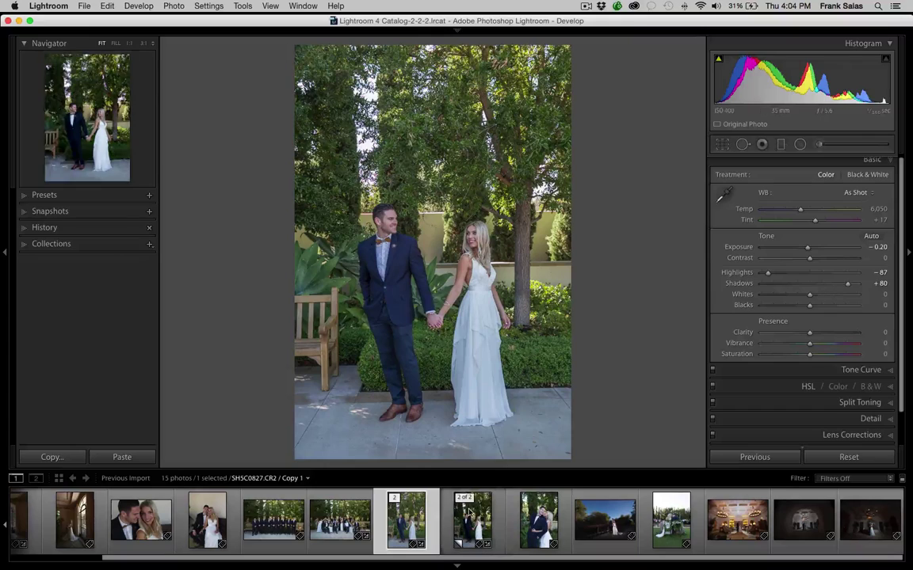
{"action": "left_click", "coordinate": [468, 513]}
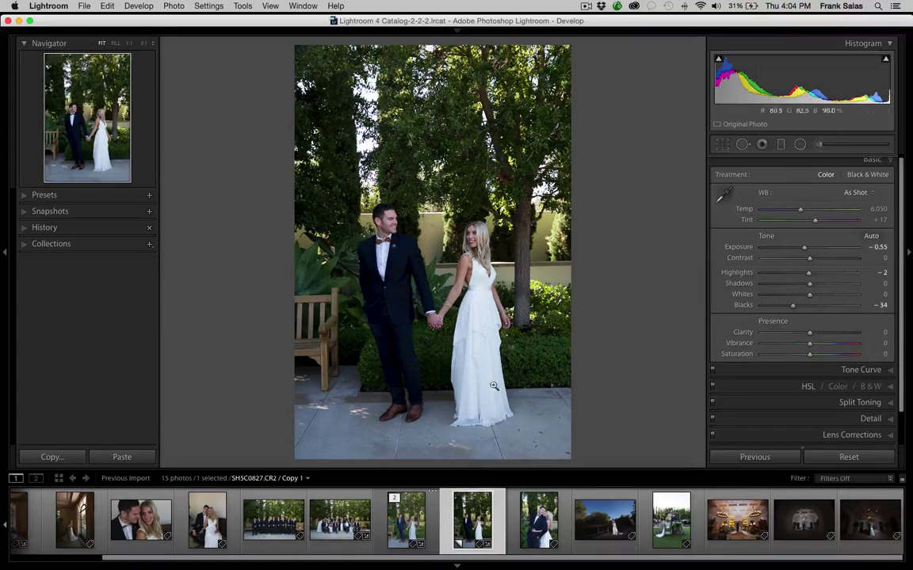
- Raise Blacks from -34 to -9 on the copy, then return to version 1 of 2
{"action": "left_click", "coordinate": [499, 252]}
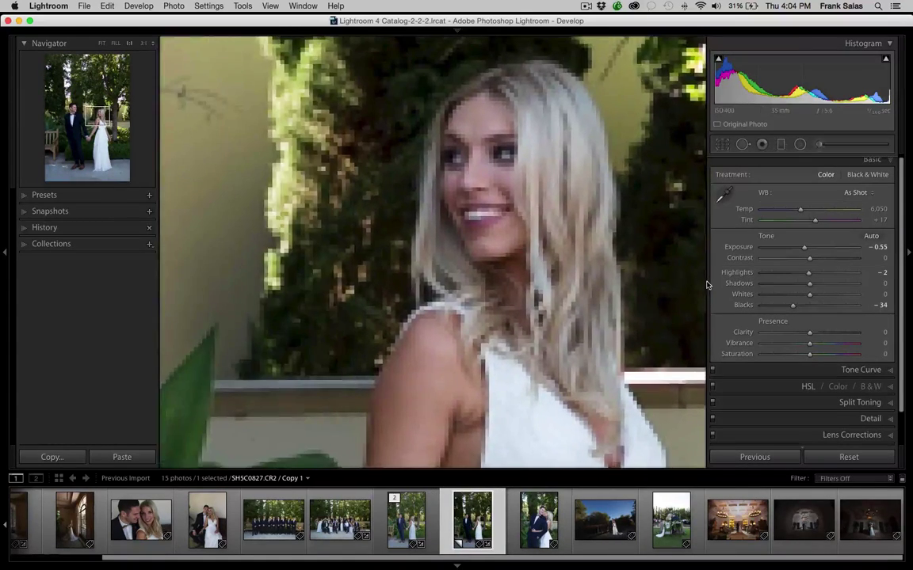
{"action": "left_click", "coordinate": [702, 286]}
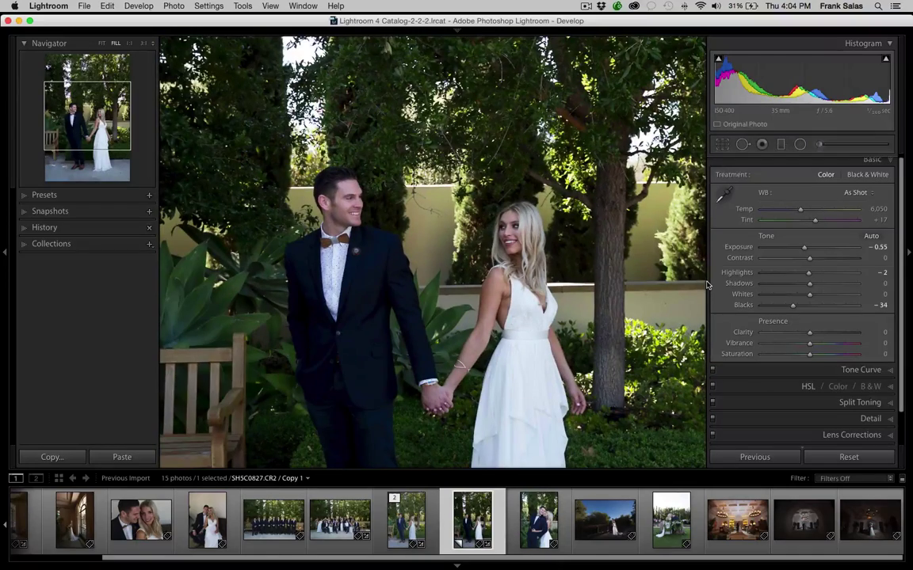
{"action": "scroll", "coordinate": [618, 253], "scroll_direction": "down", "scroll_amount": 3}
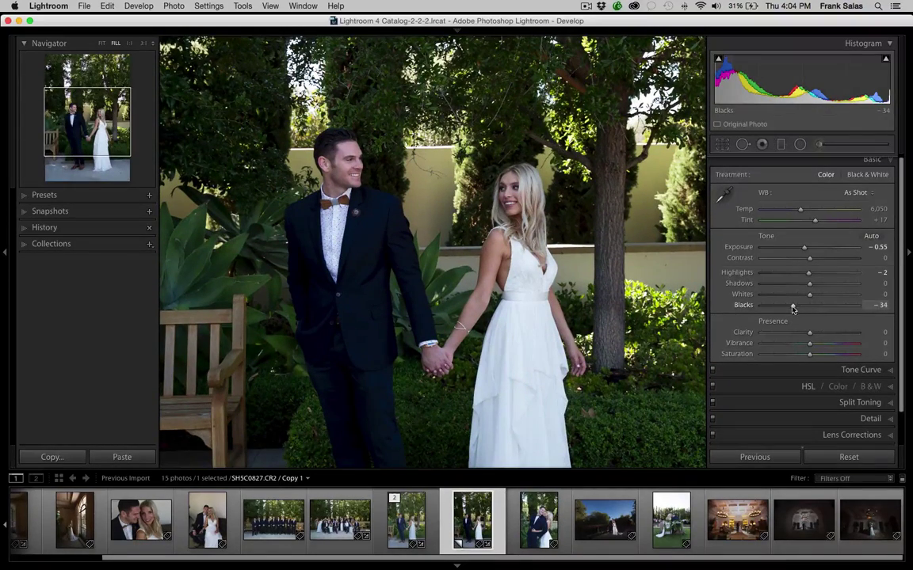
{"action": "left_click_drag", "start_coordinate": [792, 309], "coordinate": [804, 309]}
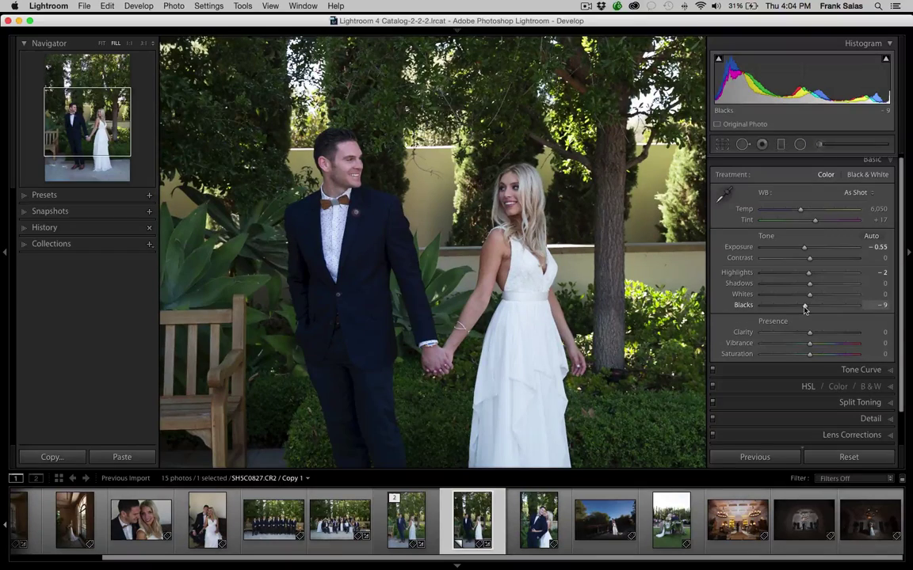
{"action": "key", "text": "z"}
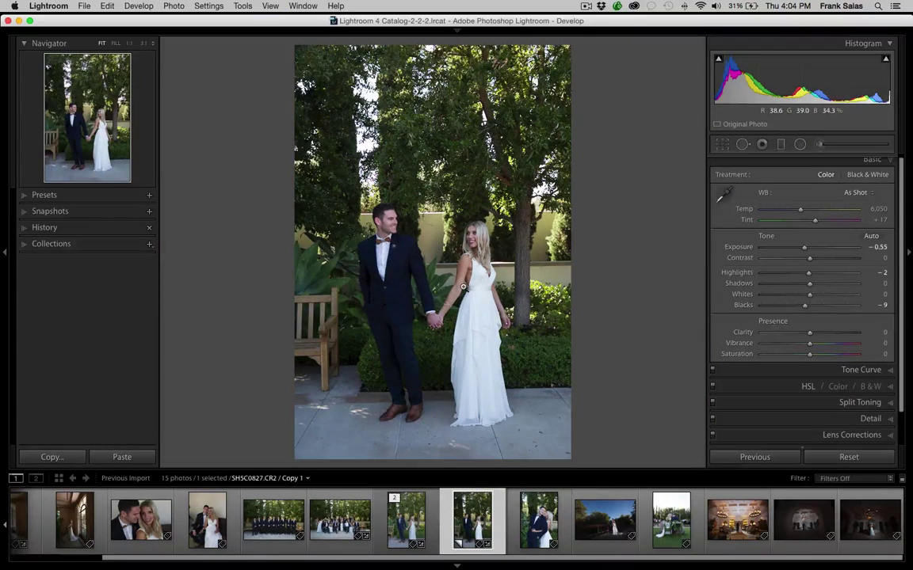
{"action": "left_click", "coordinate": [406, 519]}
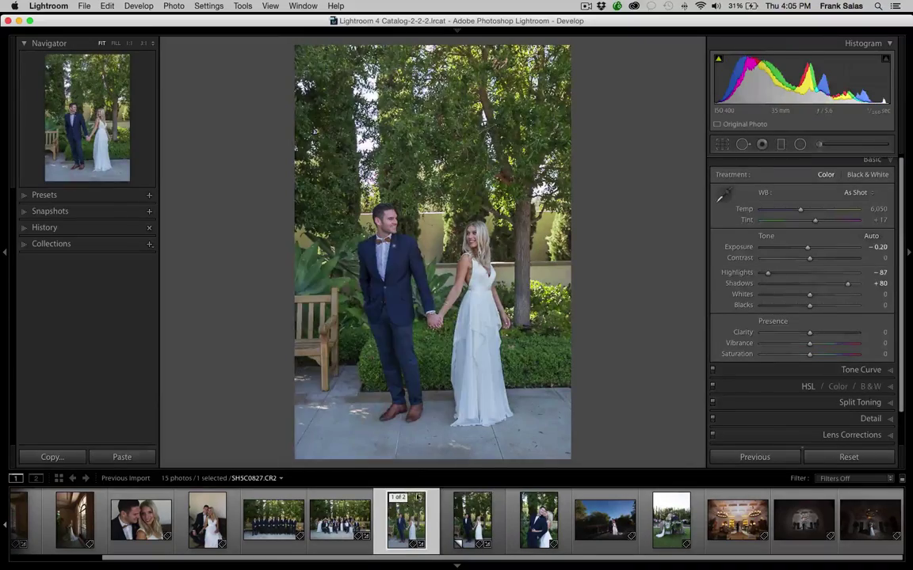
- Deepen Highlights to -91 and lift Shadows to +89 on the original garden portrait
{"action": "left_click", "coordinate": [450, 321]}
{"action": "left_click_drag", "start_coordinate": [453, 324], "coordinate": [545, 411]}
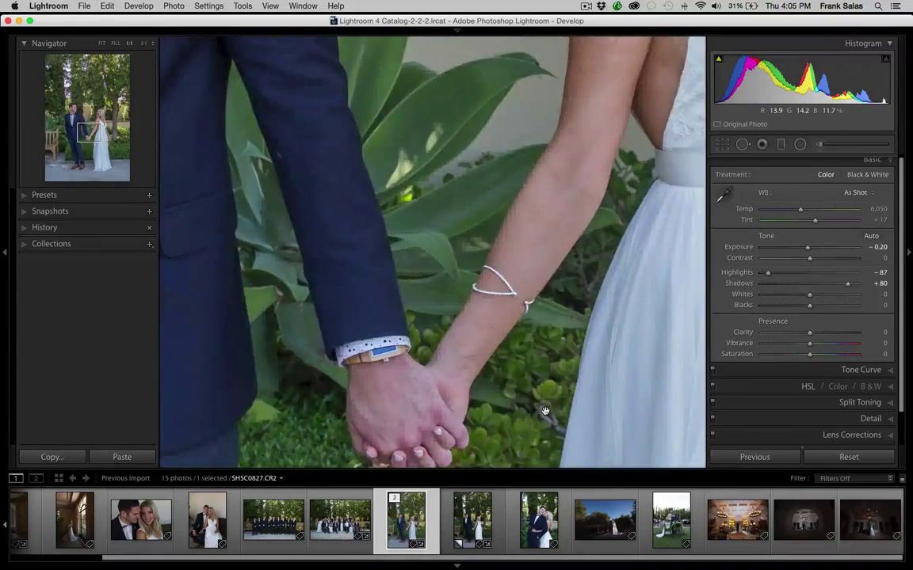
{"action": "left_click", "coordinate": [545, 411]}
{"action": "left_click_drag", "start_coordinate": [381, 163], "coordinate": [381, 218]}
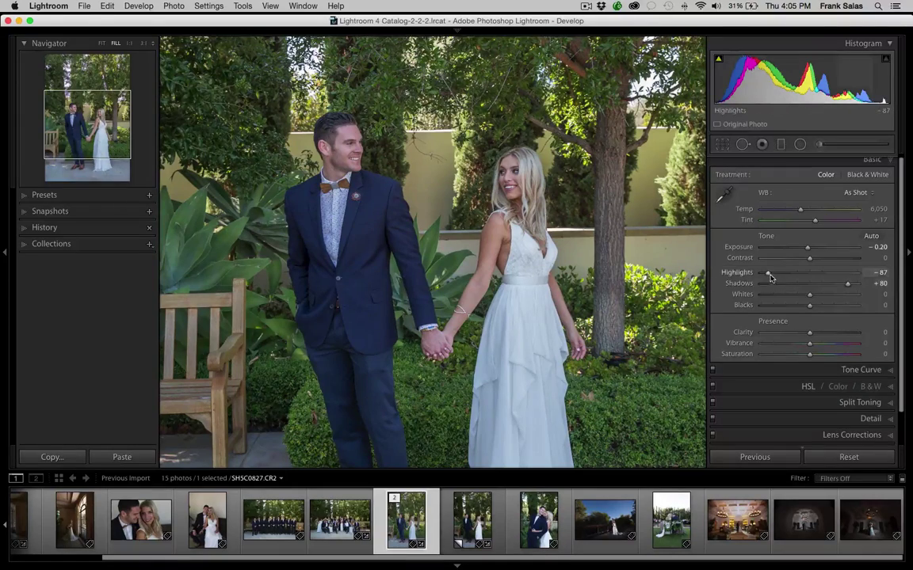
{"action": "mouse_move", "coordinate": [847, 286]}
{"action": "left_mouse_down"}
{"action": "mouse_move", "coordinate": [819, 283]}
{"action": "mouse_move", "coordinate": [853, 288]}
{"action": "left_mouse_up"}
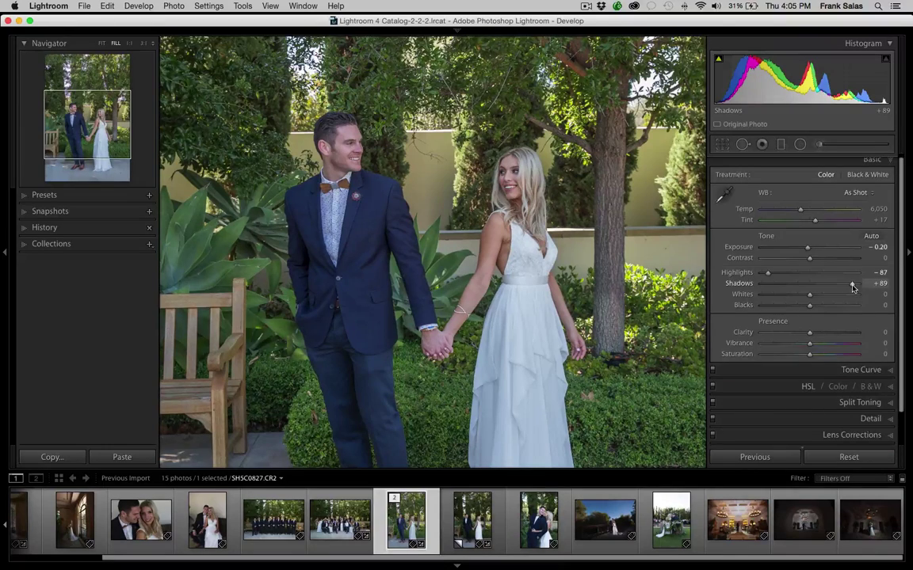
{"action": "mouse_move", "coordinate": [767, 277]}
{"action": "left_mouse_down"}
{"action": "mouse_move", "coordinate": [805, 273]}
{"action": "mouse_move", "coordinate": [765, 275]}
{"action": "left_mouse_up"}
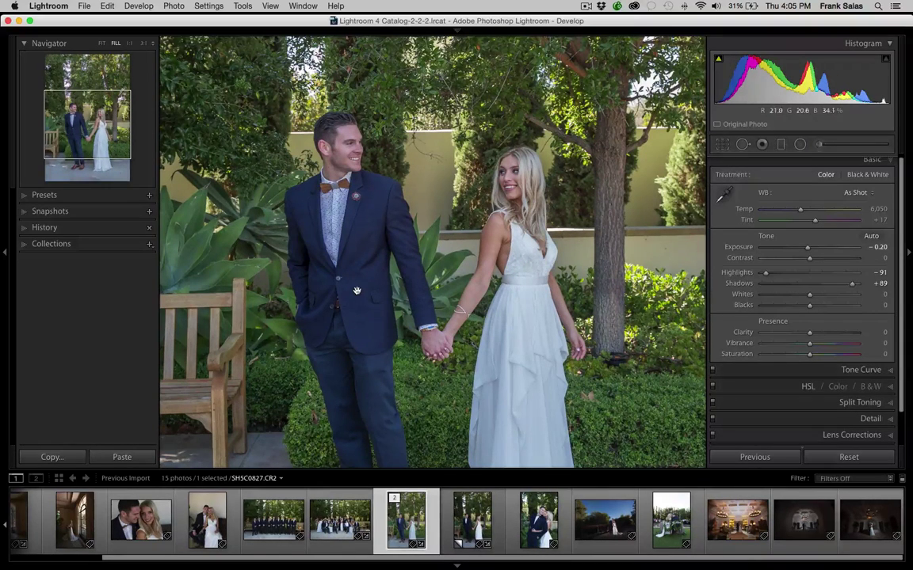
{"action": "left_click", "coordinate": [472, 519]}
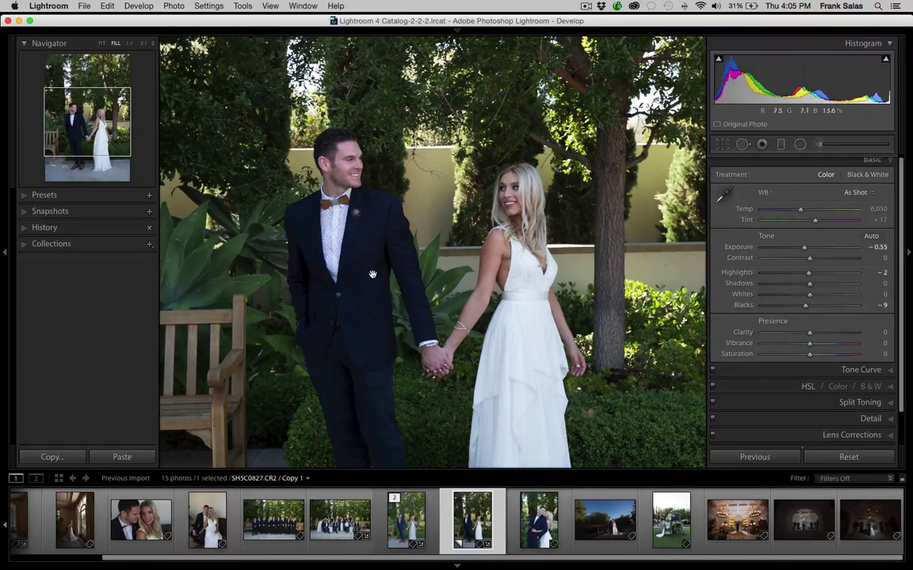
{"action": "left_click", "coordinate": [400, 511]}
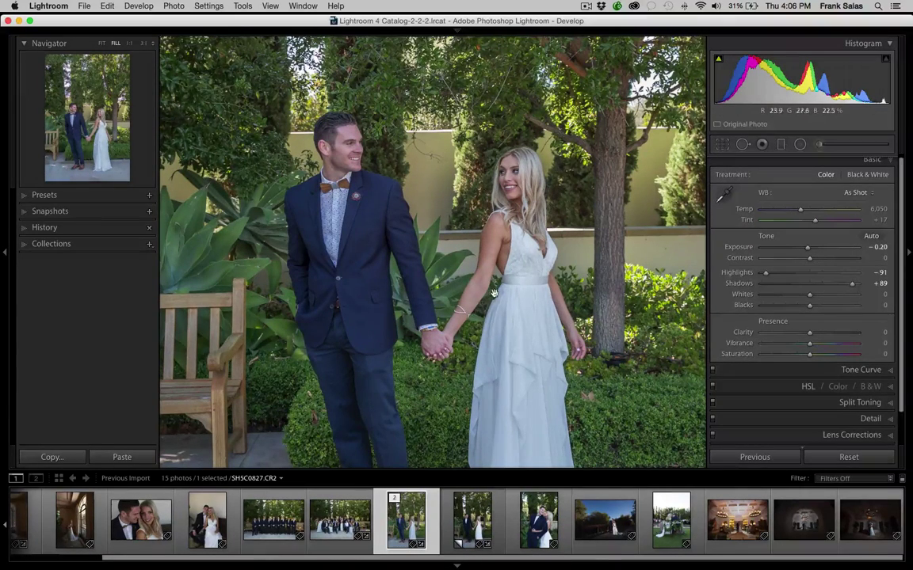
- Send the portrait to ON1 Effects 10 as a copy with Lightroom adjustments
{"action": "right_click", "coordinate": [423, 508]}
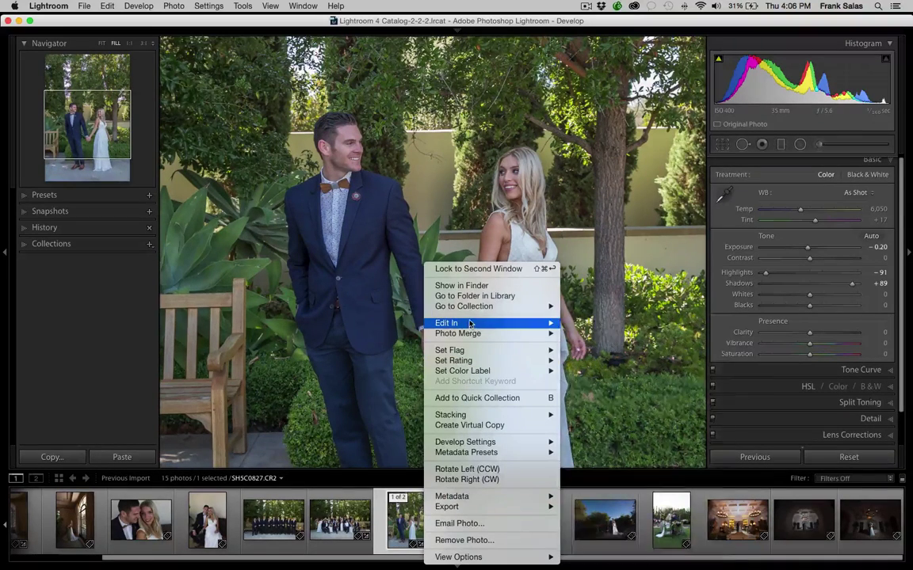
{"action": "mouse_move", "coordinate": [469, 322]}
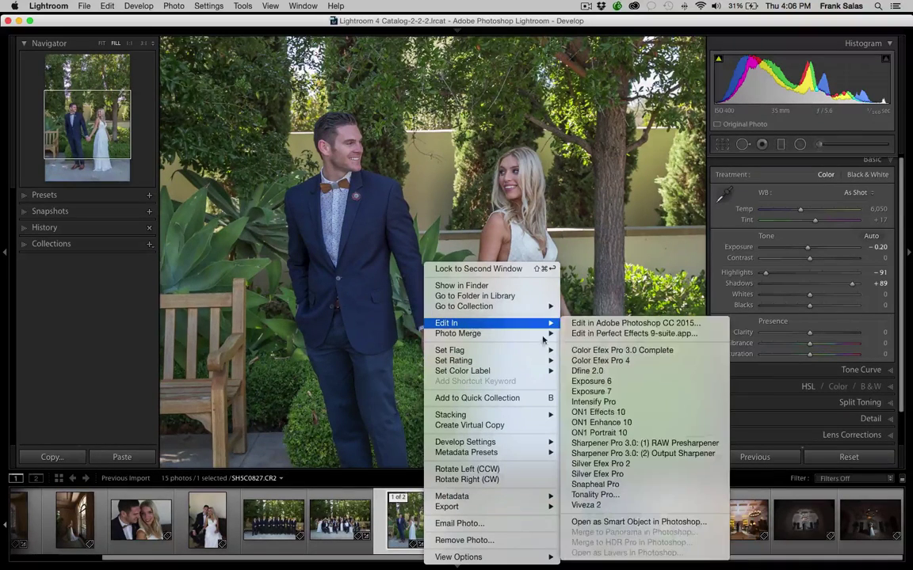
{"action": "left_click", "coordinate": [614, 412]}
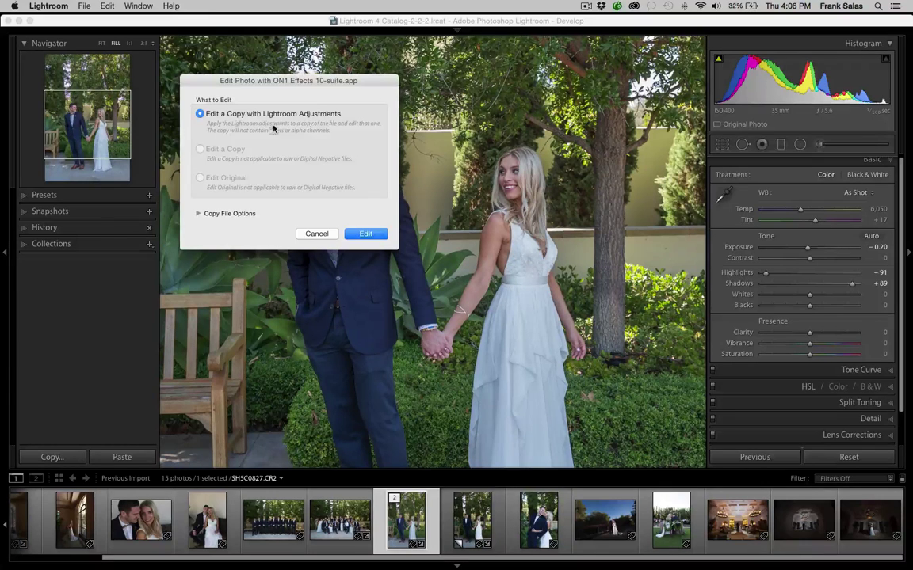
{"action": "left_click", "coordinate": [361, 234]}
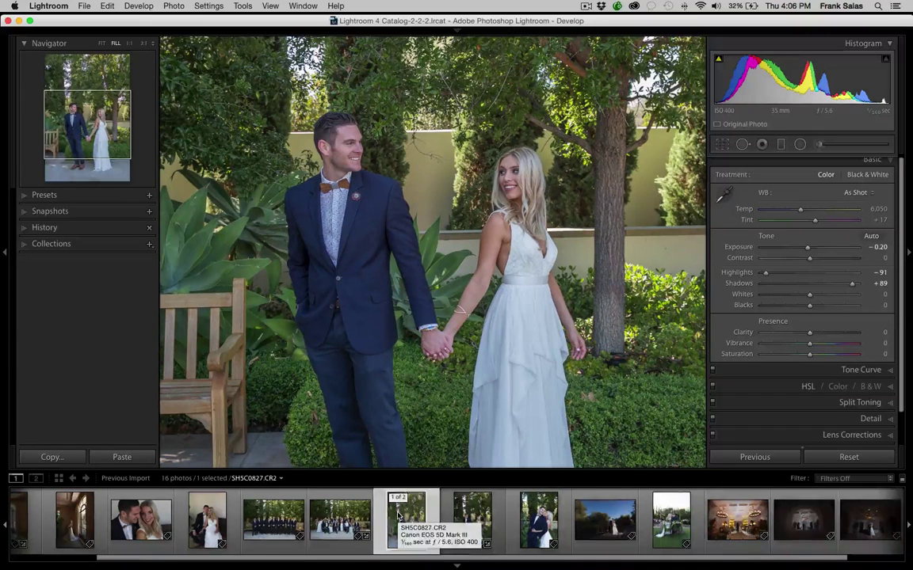
{"action": "key", "text": "super+apostrophe"}
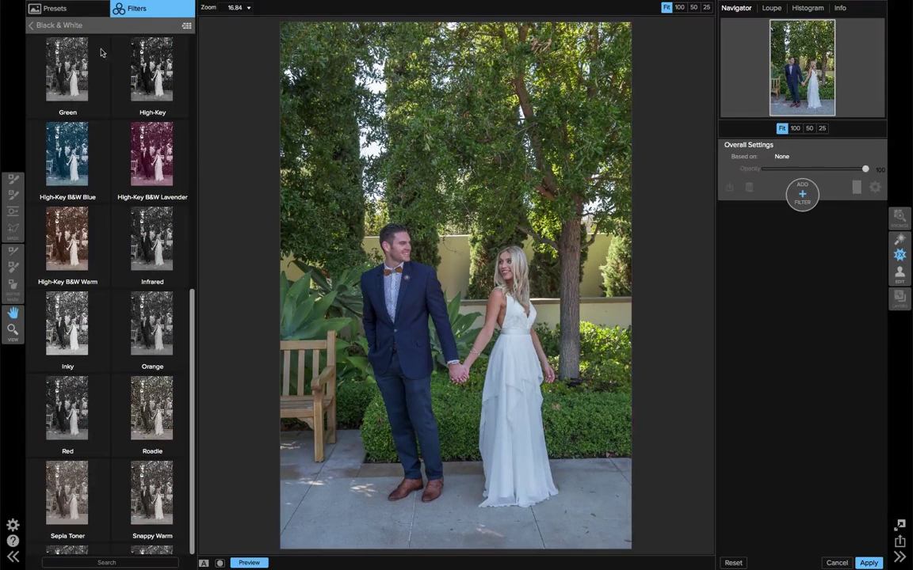
{"action": "left_click", "coordinate": [65, 10]}
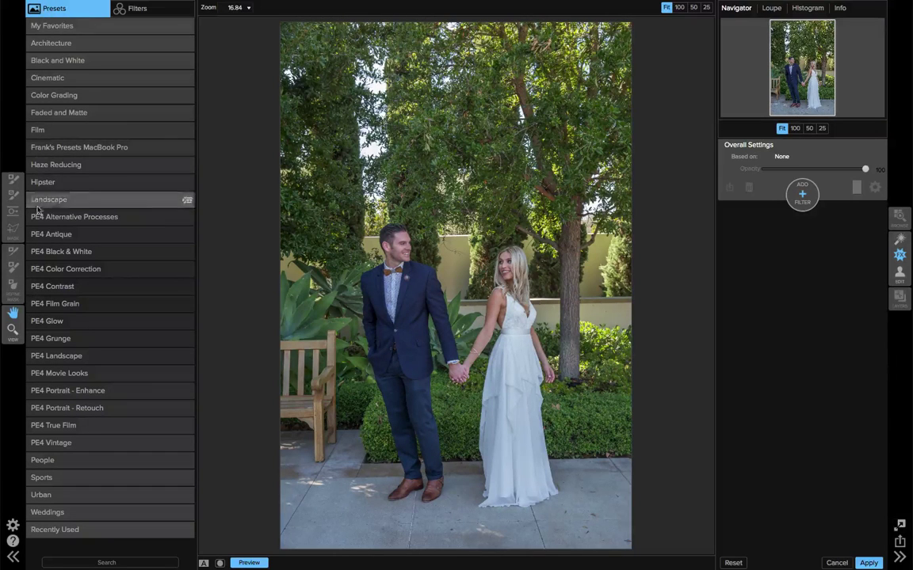
{"action": "left_click", "coordinate": [147, 11]}
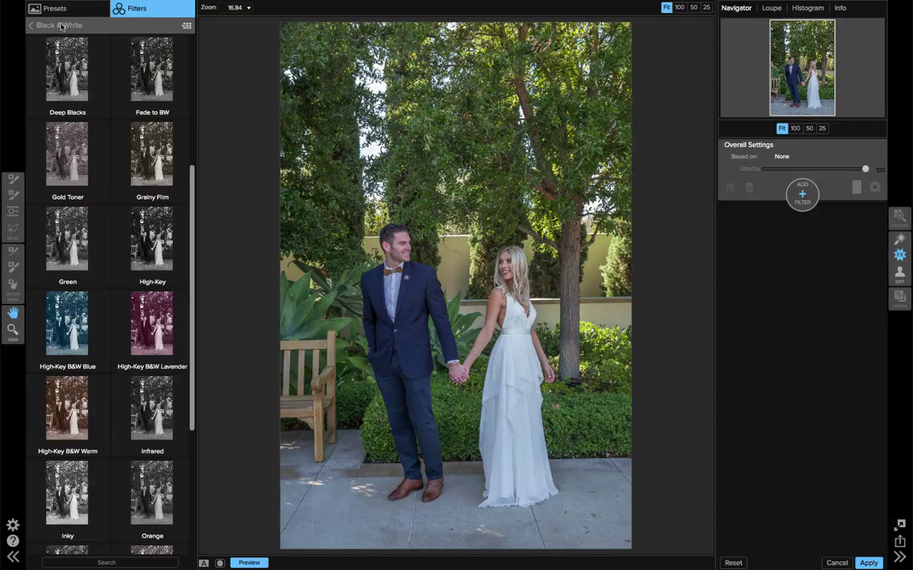
{"action": "left_click", "coordinate": [70, 26]}
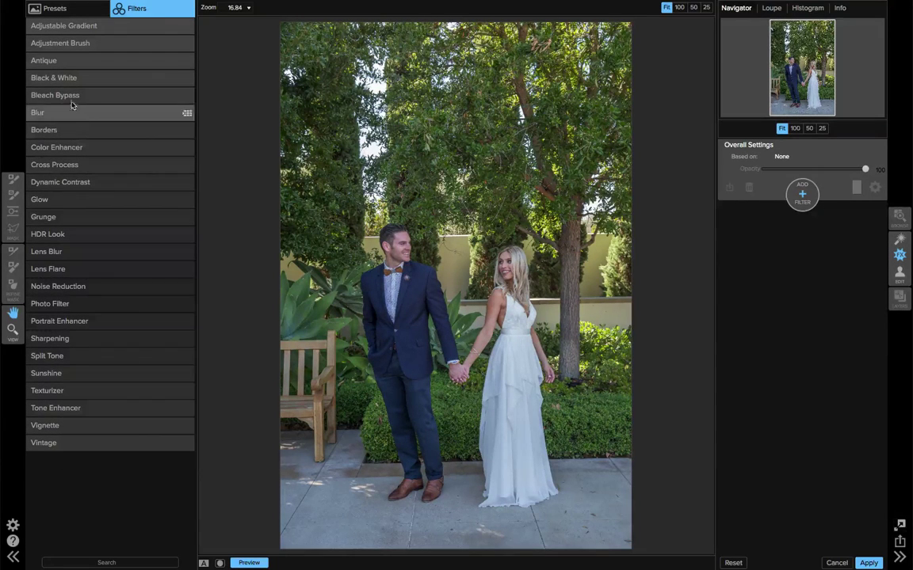
{"action": "left_click", "coordinate": [65, 77]}
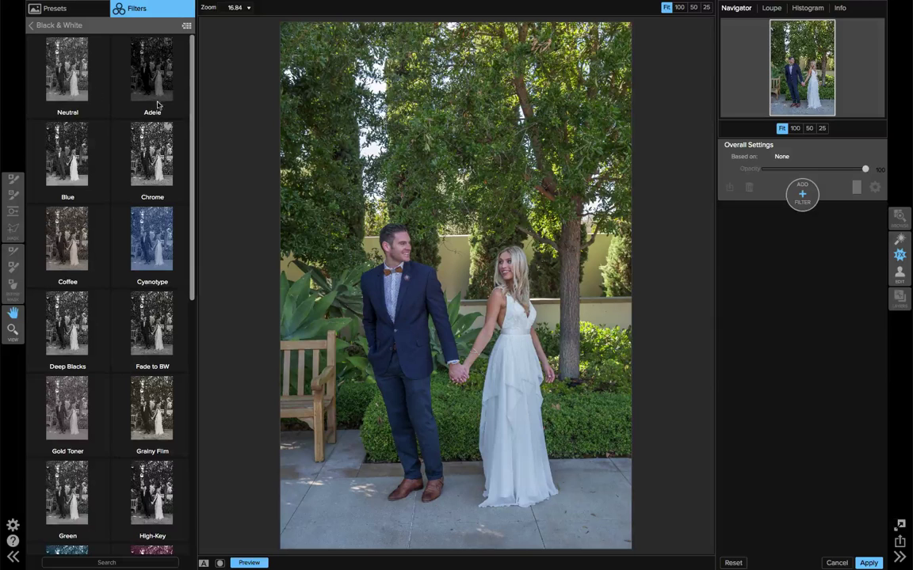
{"action": "left_click_drag", "start_coordinate": [191, 158], "coordinate": [191, 410]}
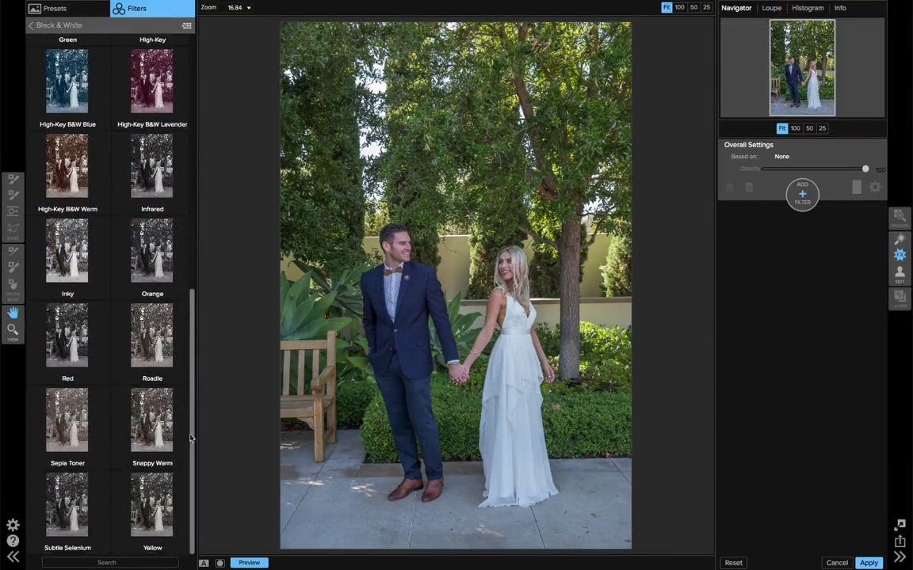
- Apply the Subtle Selenium black-and-white look with Highlights -100 and Blacks -9
{"action": "left_click", "coordinate": [68, 497]}
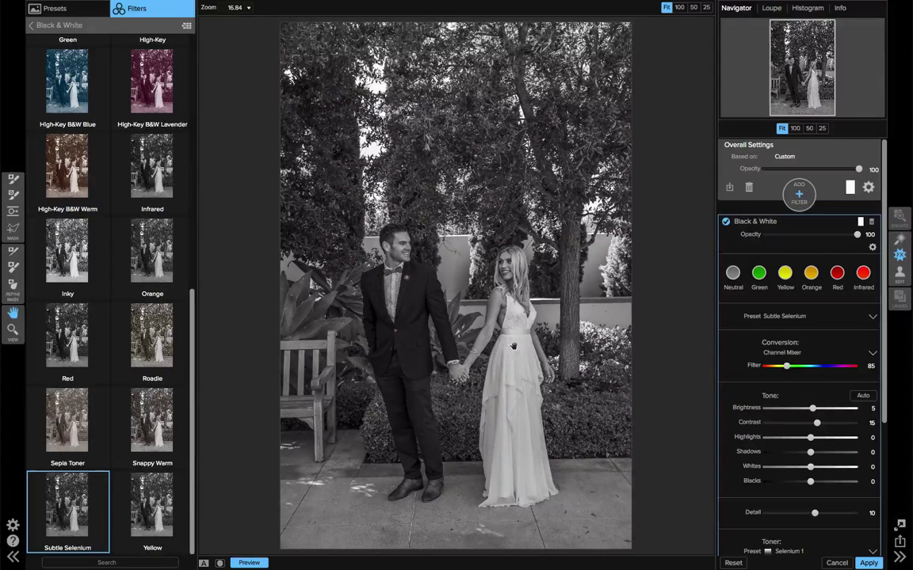
{"action": "left_click_drag", "start_coordinate": [809, 438], "coordinate": [762, 441]}
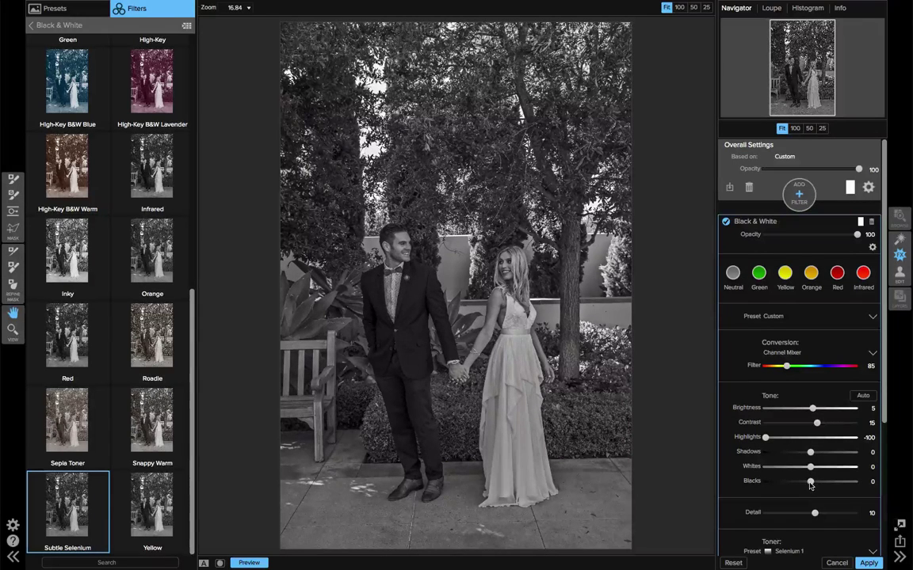
{"action": "left_click_drag", "start_coordinate": [810, 485], "coordinate": [801, 485]}
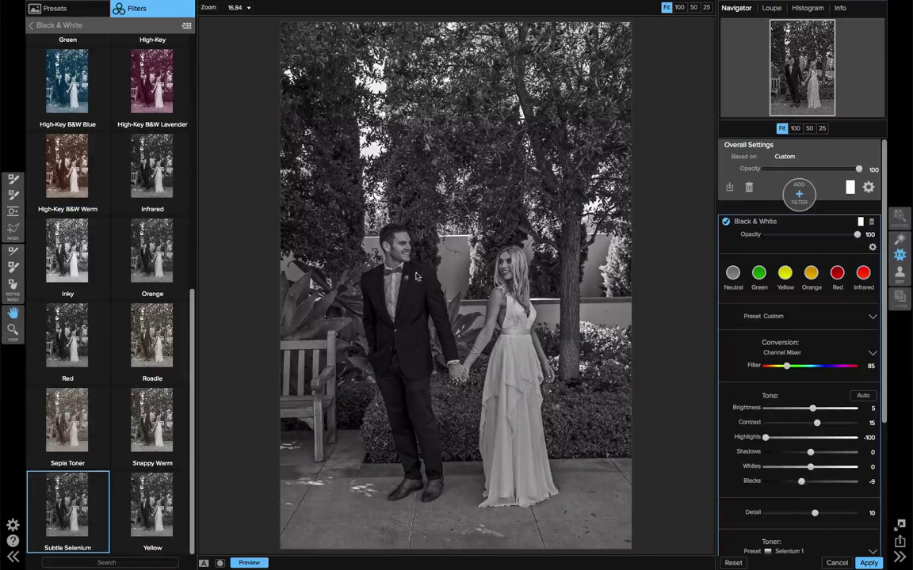